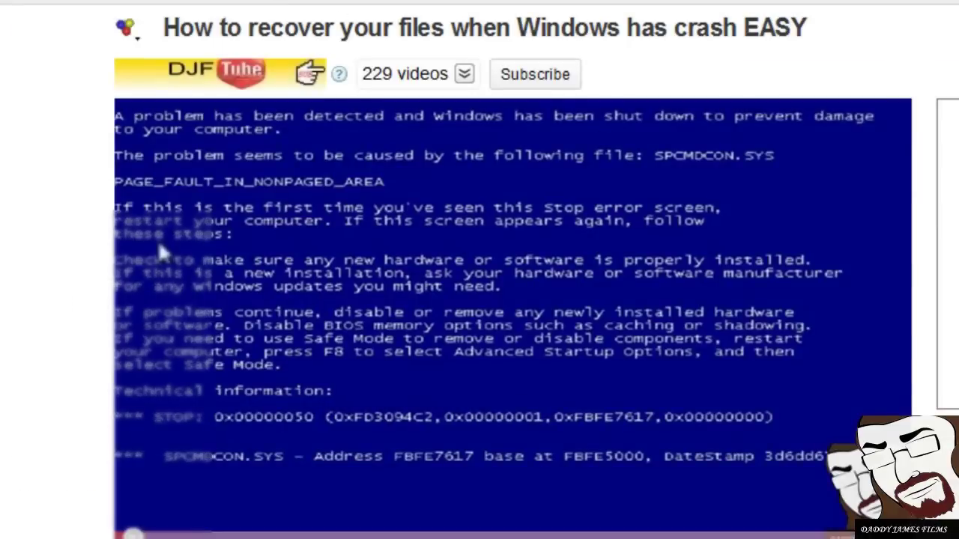
Step: Scroll the page and highlight the comment that mentions Hiren's BootCD
scroll(50, 311, down, 5)
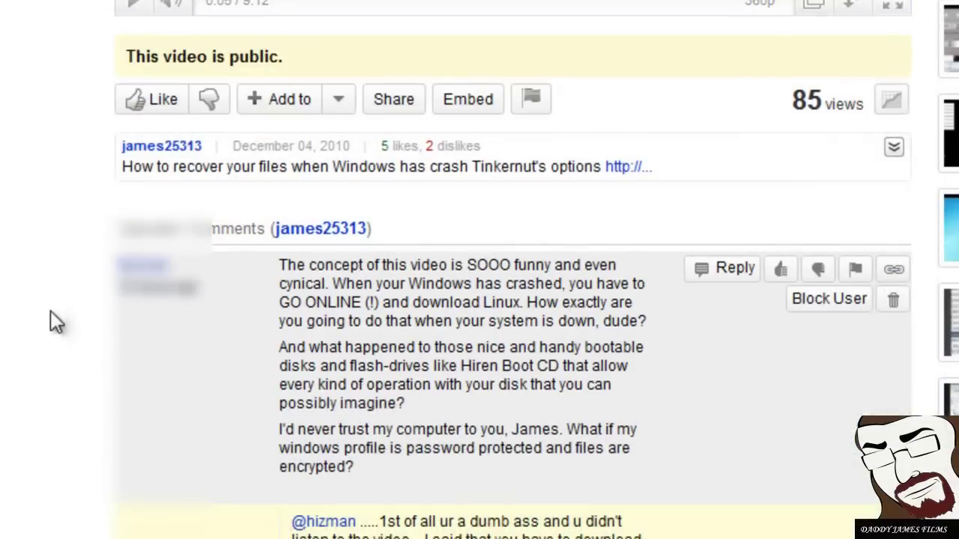
scroll(50, 311, up, 3)
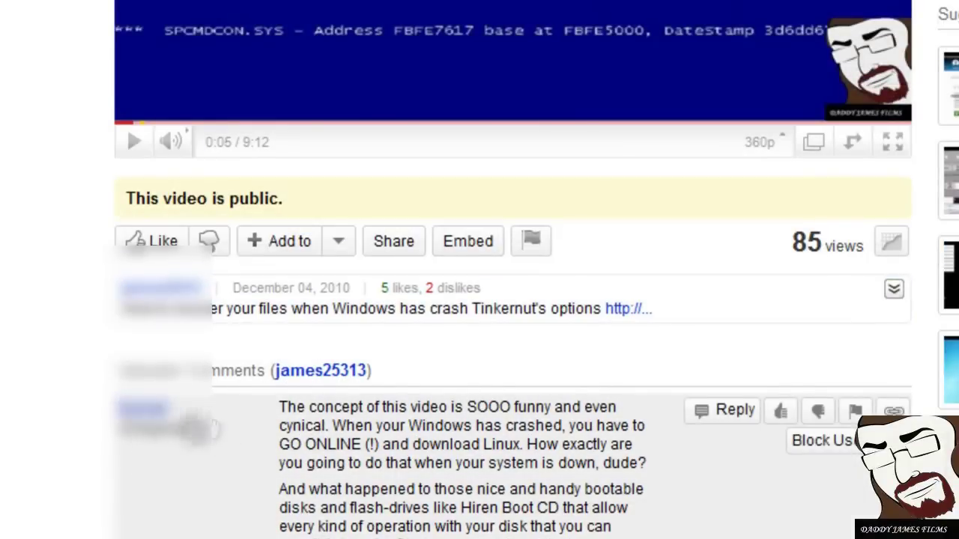
double_click(292, 407)
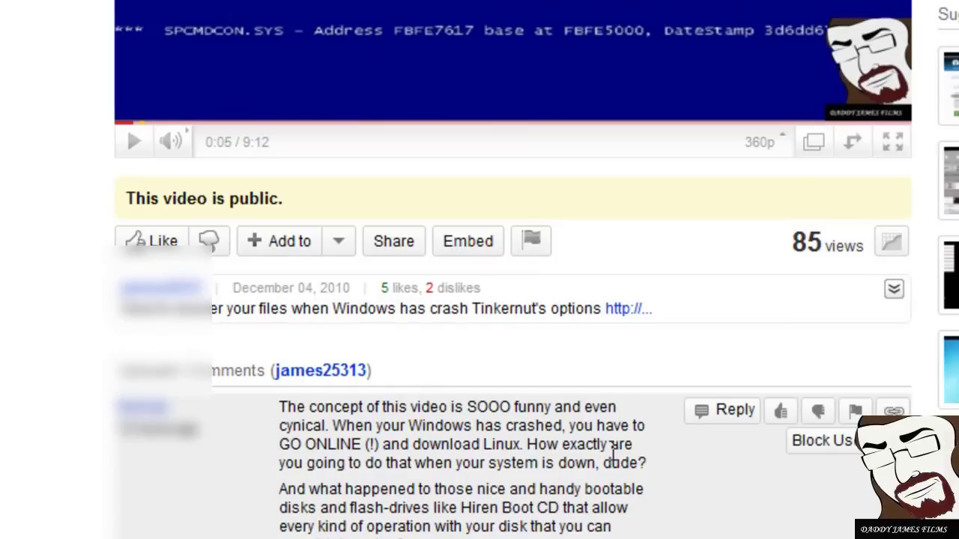
scroll(392, 516, up, 4)
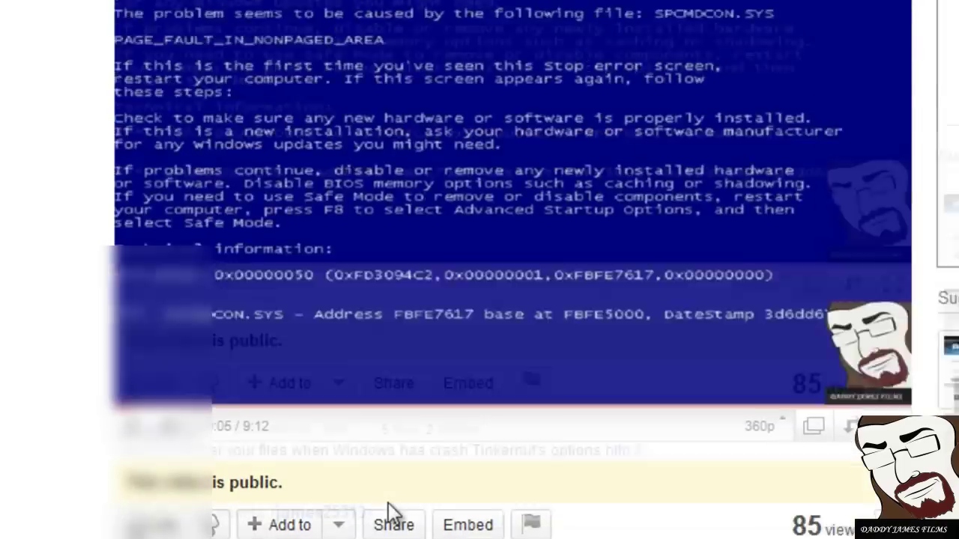
scroll(387, 514, up, 2)
scroll(388, 514, down, 5)
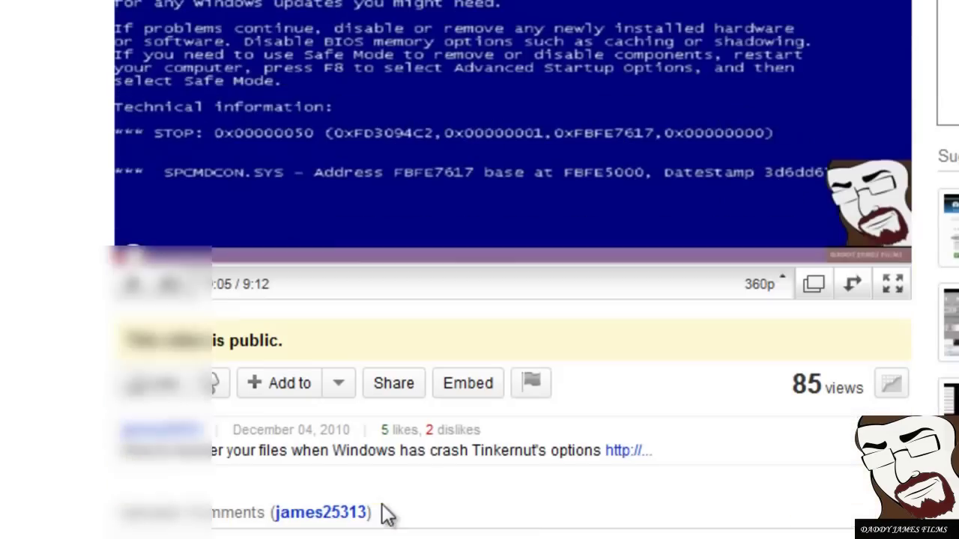
scroll(388, 514, up, 4)
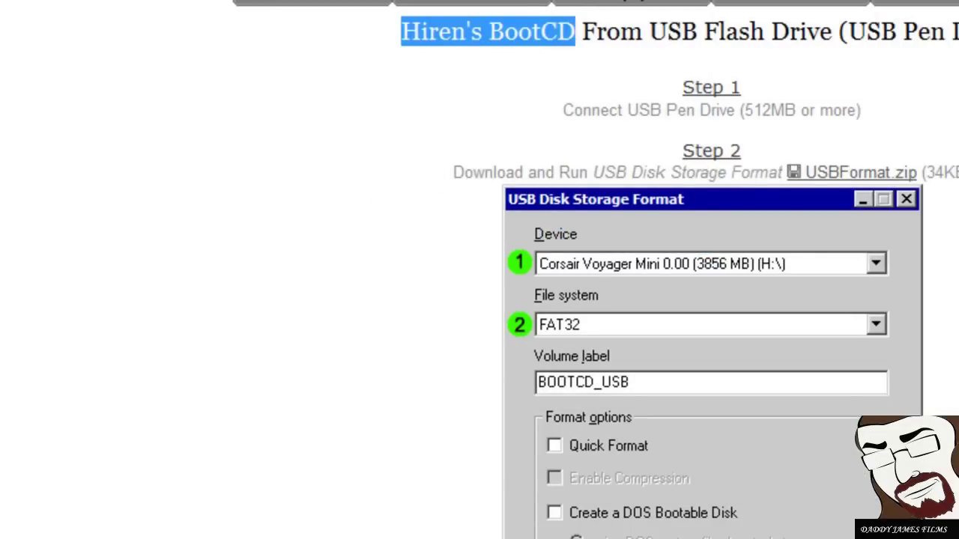
mouse_move(589, 65)
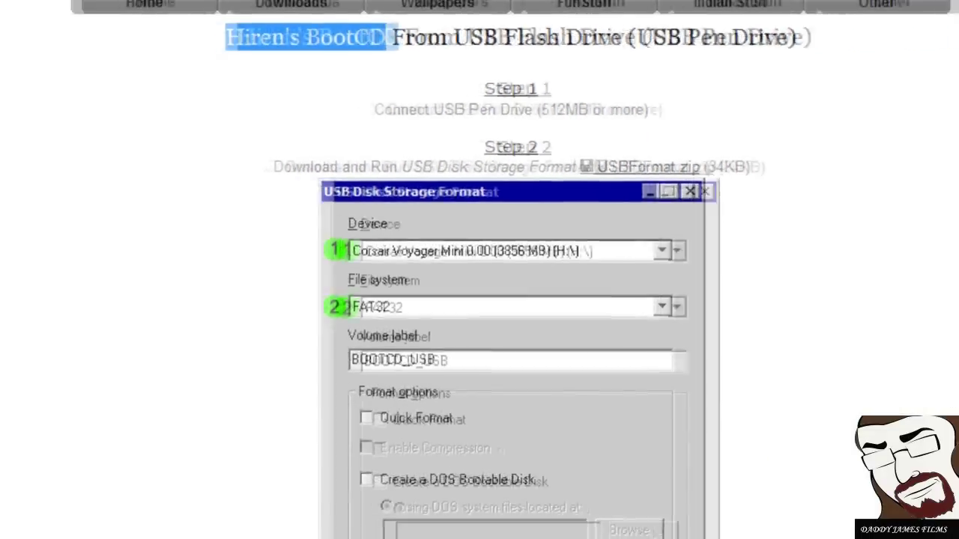
scroll(873, 266, down, 2)
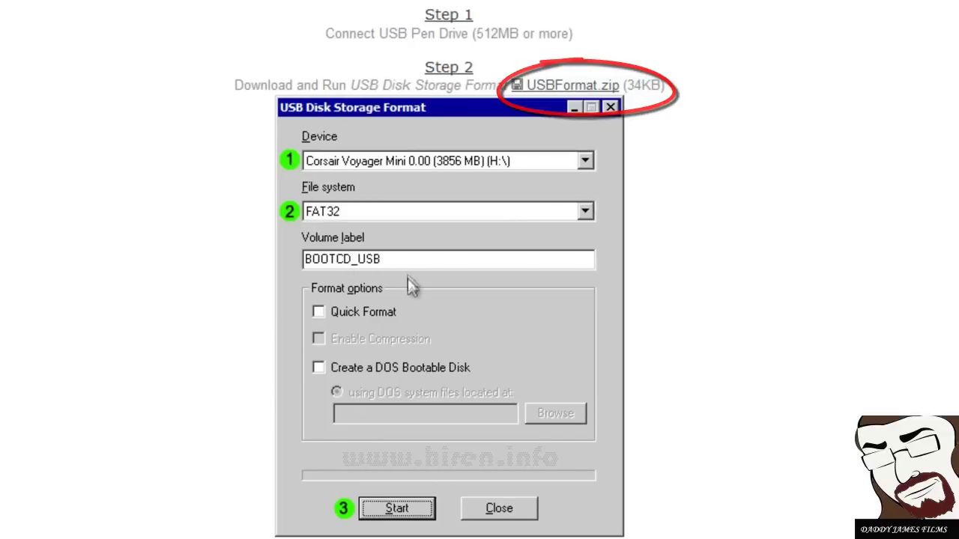
scroll(409, 282, down, 3)
scroll(408, 284, up, 3)
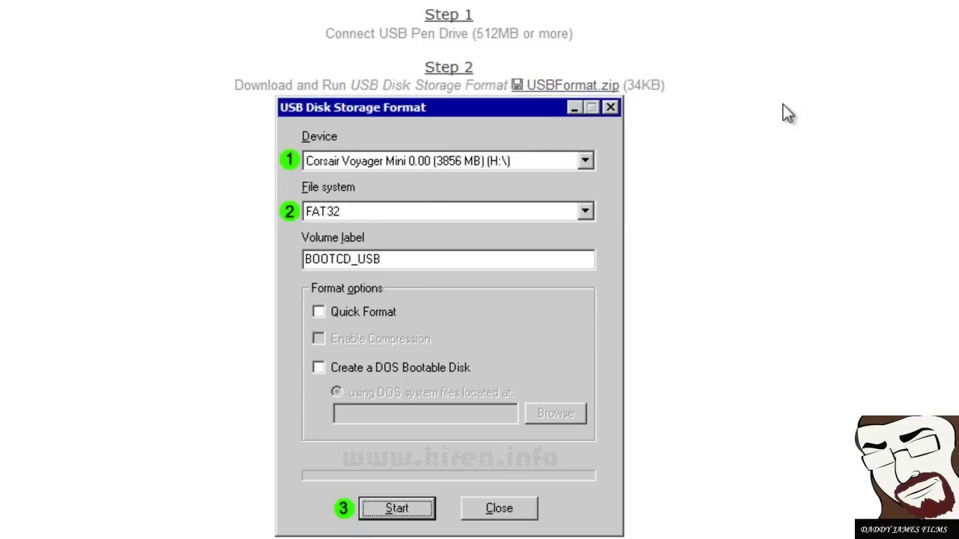
scroll(352, 68, down, 3)
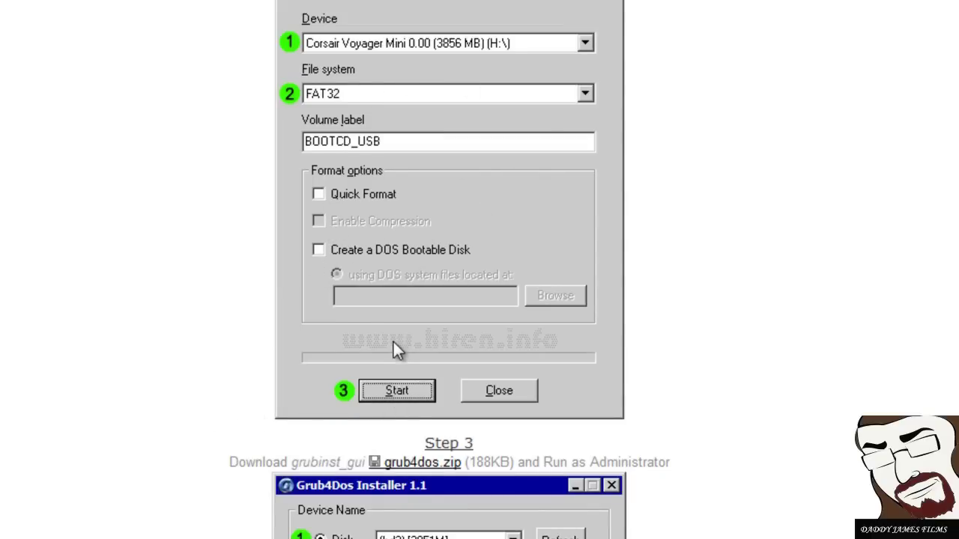
scroll(394, 346, down, 3)
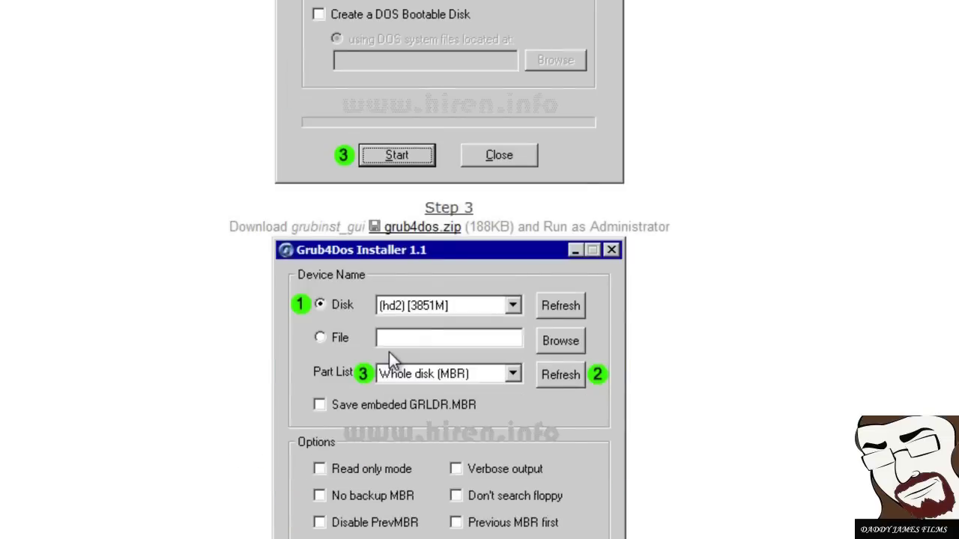
scroll(385, 360, down, 2)
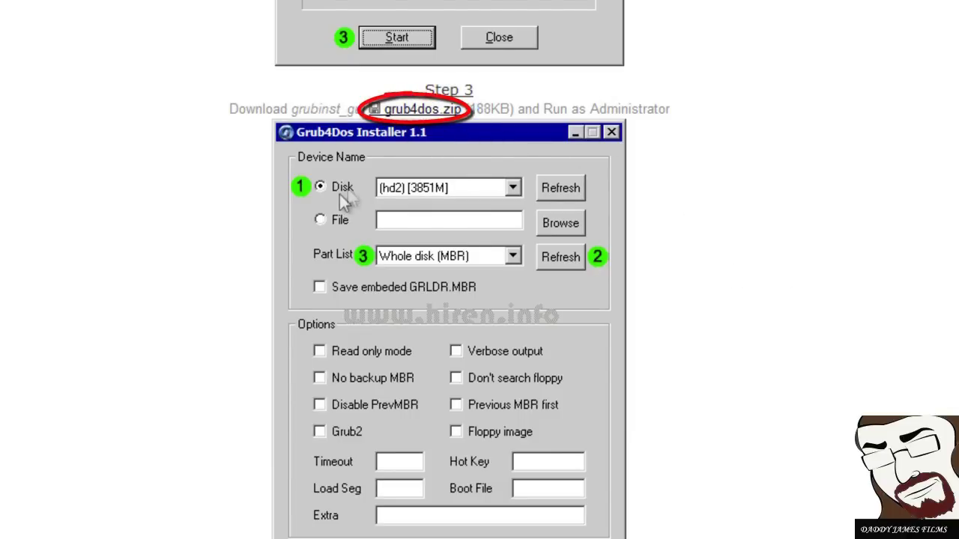
scroll(353, 266, down, 3)
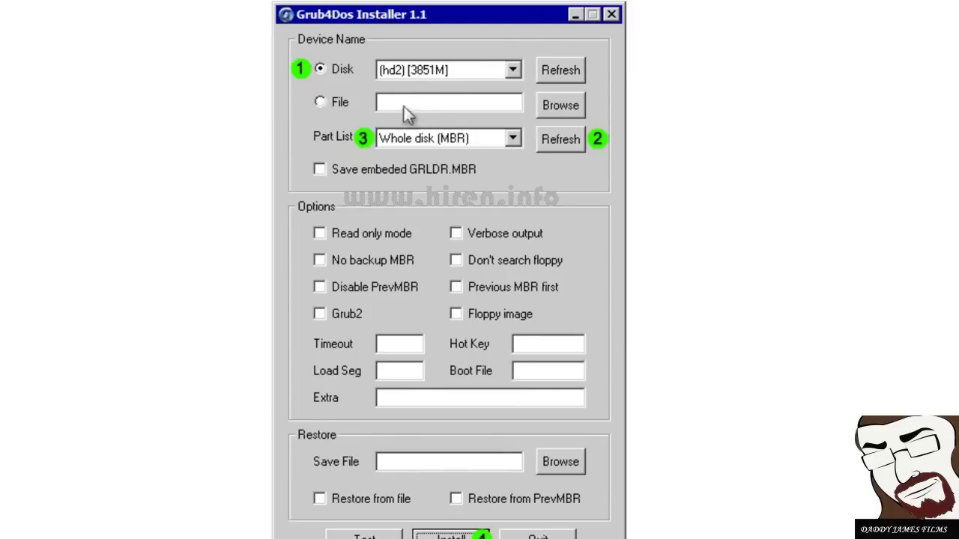
click(554, 140)
scroll(298, 215, down, 3)
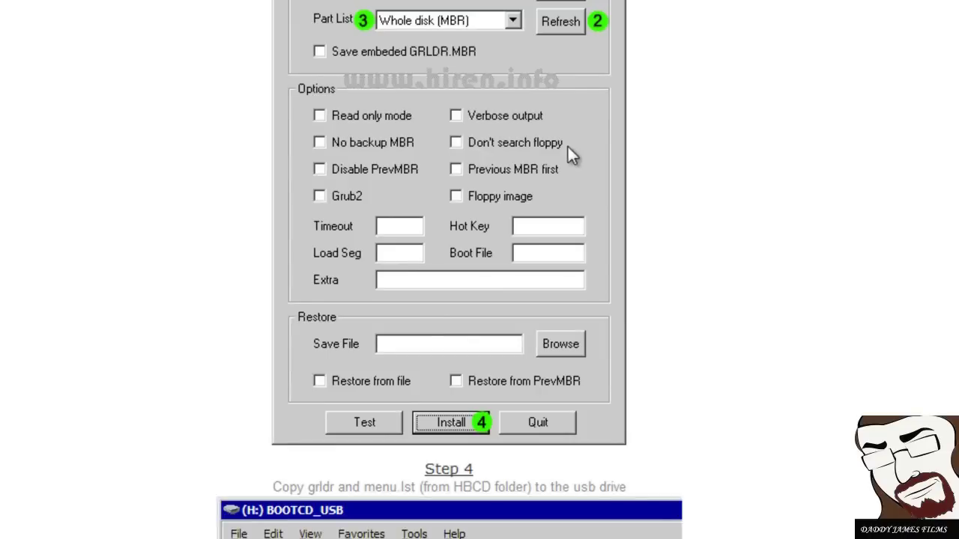
Step: Scroll the USB guide down through Steps 5 and 6, copying BootCD files and testing the drive
scroll(173, 390, down, 3)
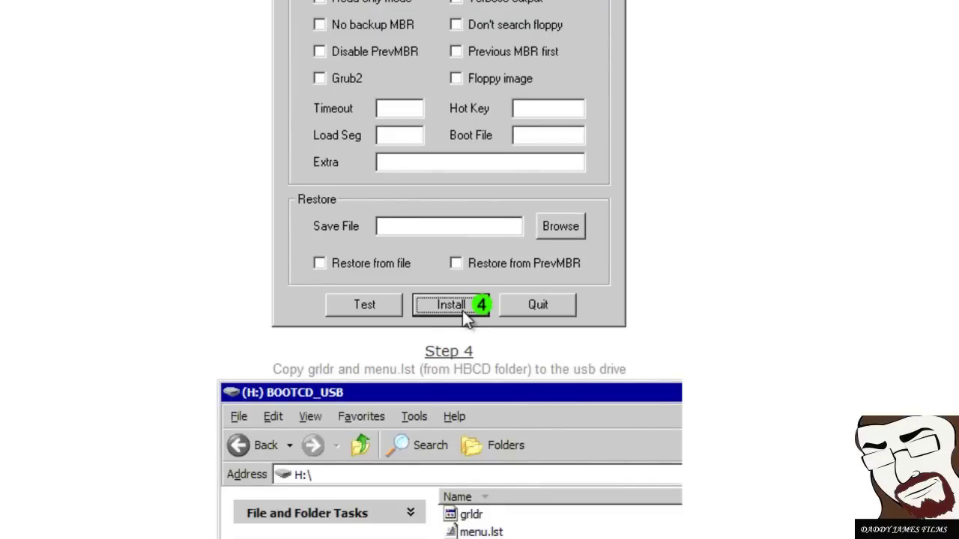
scroll(278, 345, up, 3)
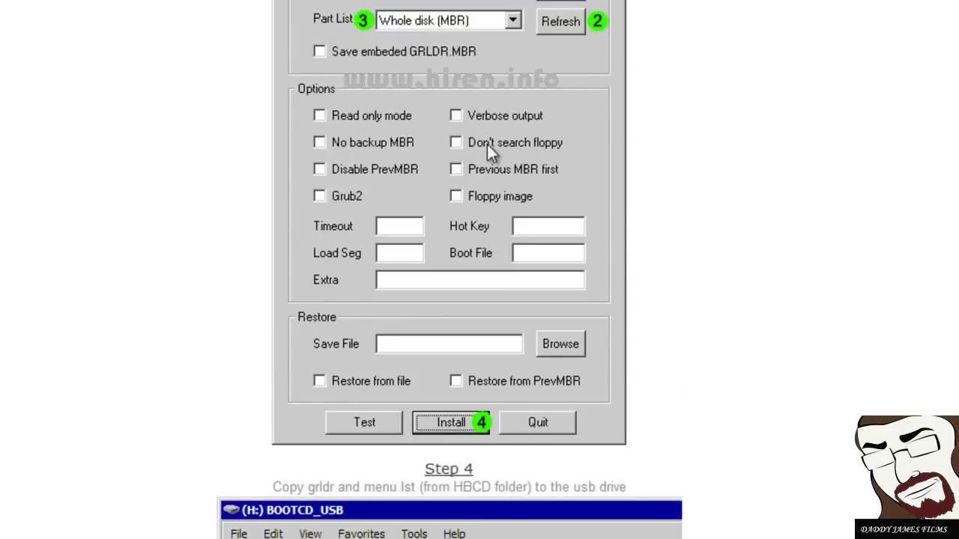
scroll(487, 144, down, 9)
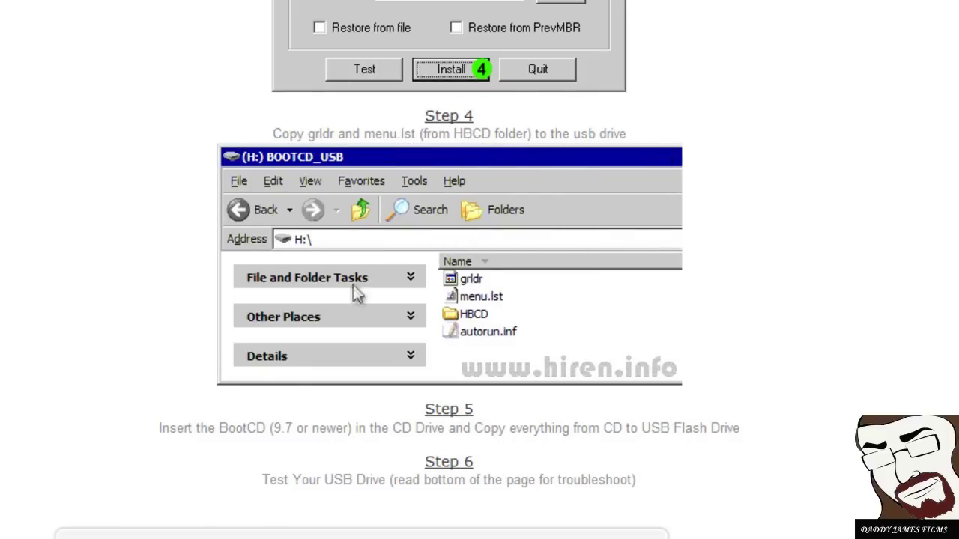
scroll(253, 379, down, 2)
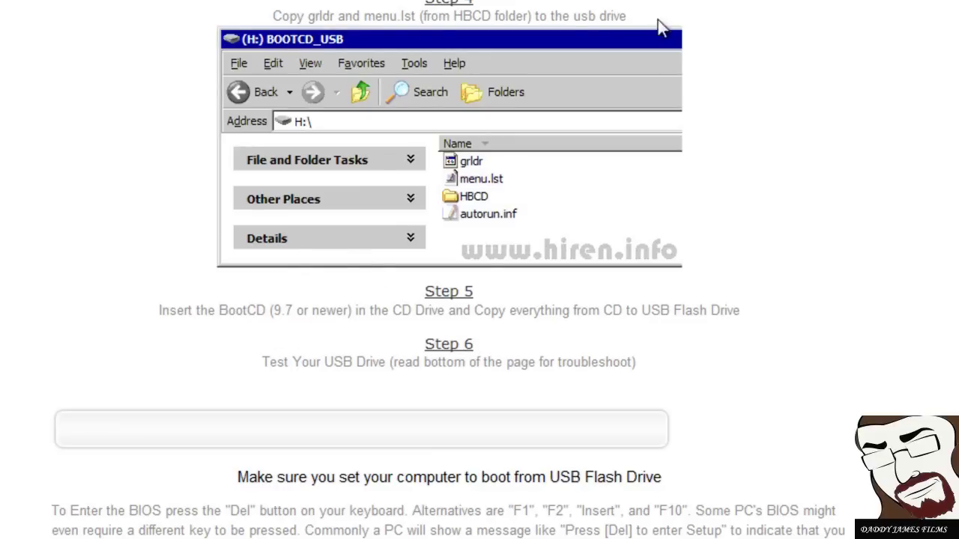
Step: Switch to the Hiren's BootCD 12.0 download page and find the download block
click(337, 4)
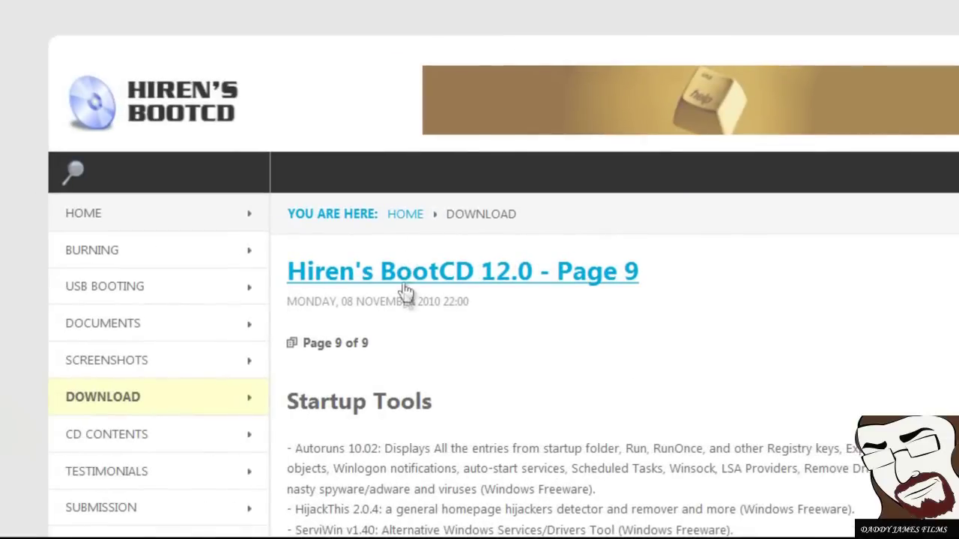
scroll(403, 293, down, 10)
scroll(447, 412, up, 10)
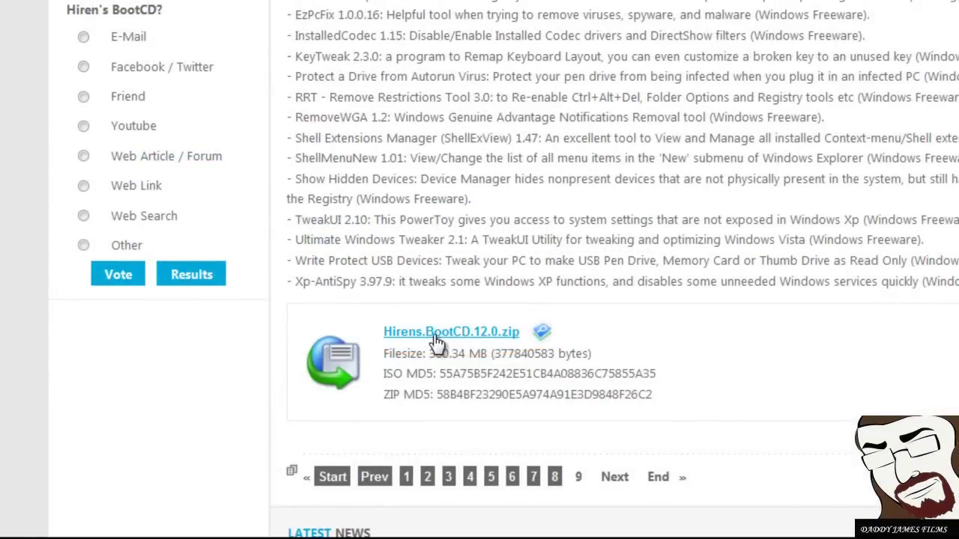
scroll(439, 343, up, 11)
scroll(463, 330, up, 7)
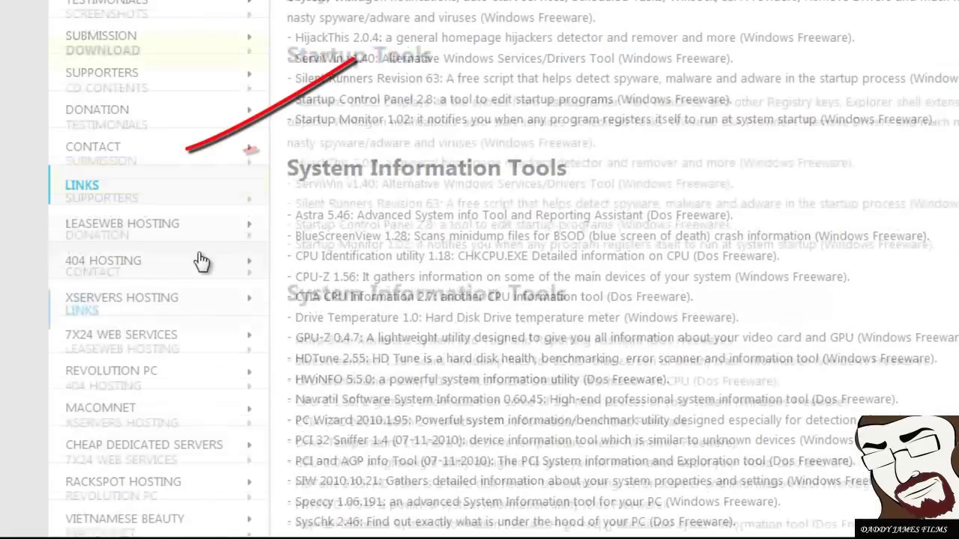
scroll(531, 311, down, 18)
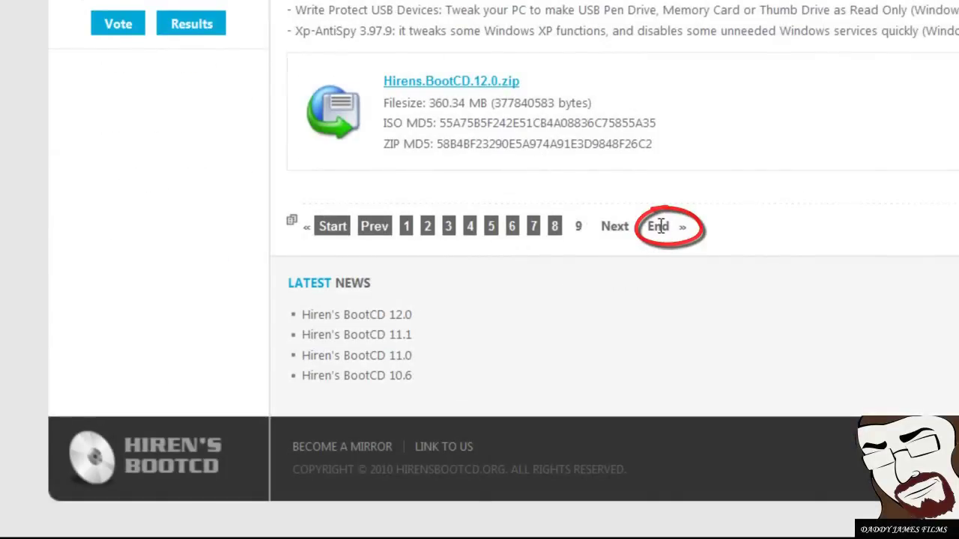
scroll(564, 339, up, 2)
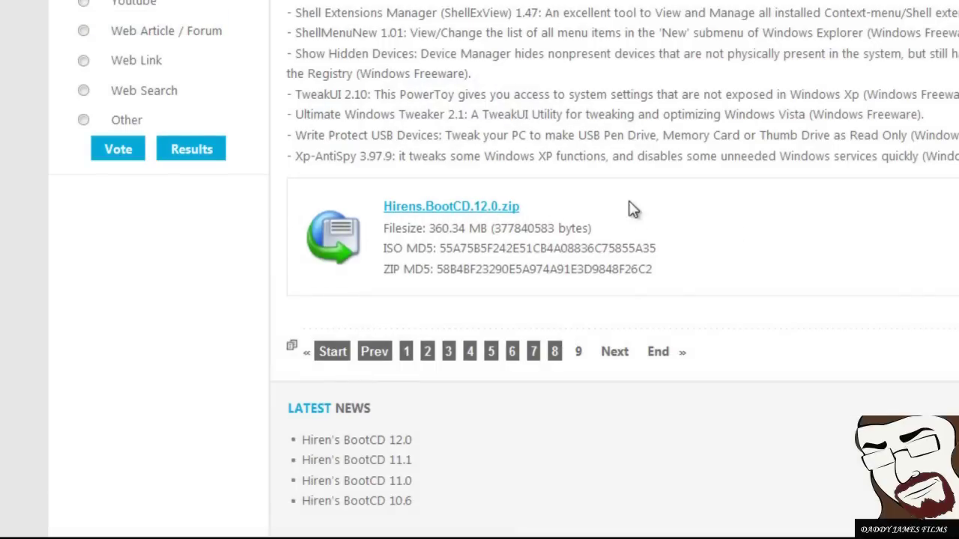
Step: Download Hirens.BootCD.12.0.zip and save it to disk
click(442, 210)
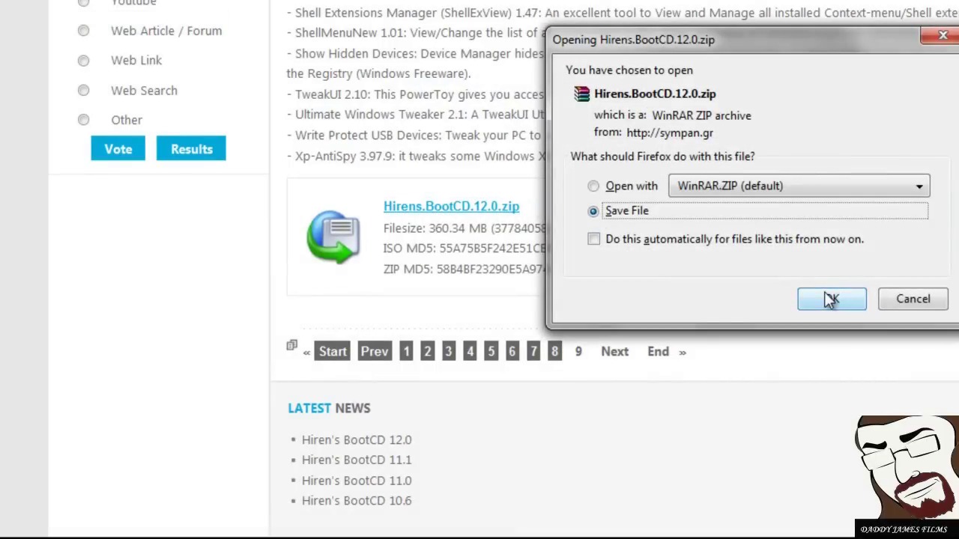
click(824, 298)
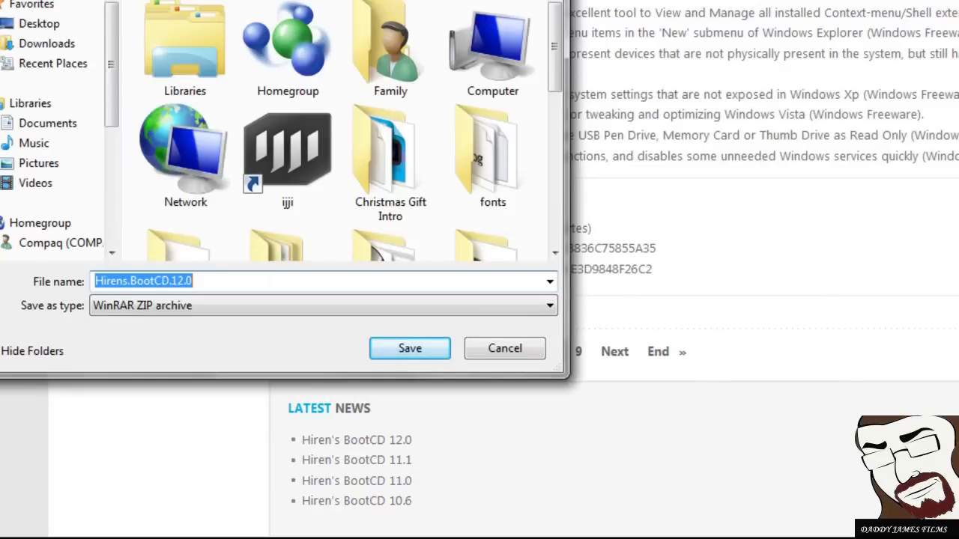
key(Return)
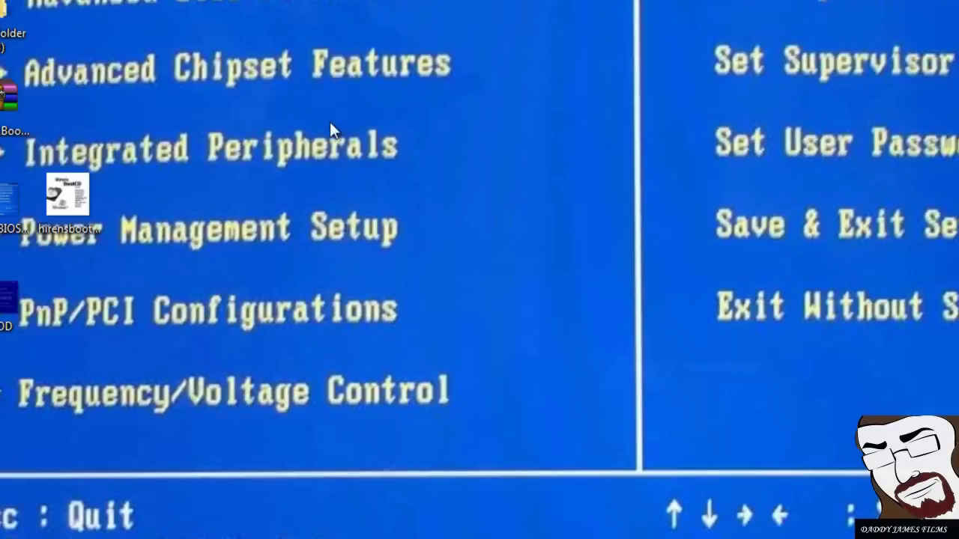
Step: Reposition the zip on the desktop and extract it with WinRAR to Hirens.BootCD.12.0\
drag(9, 96, 652, 207)
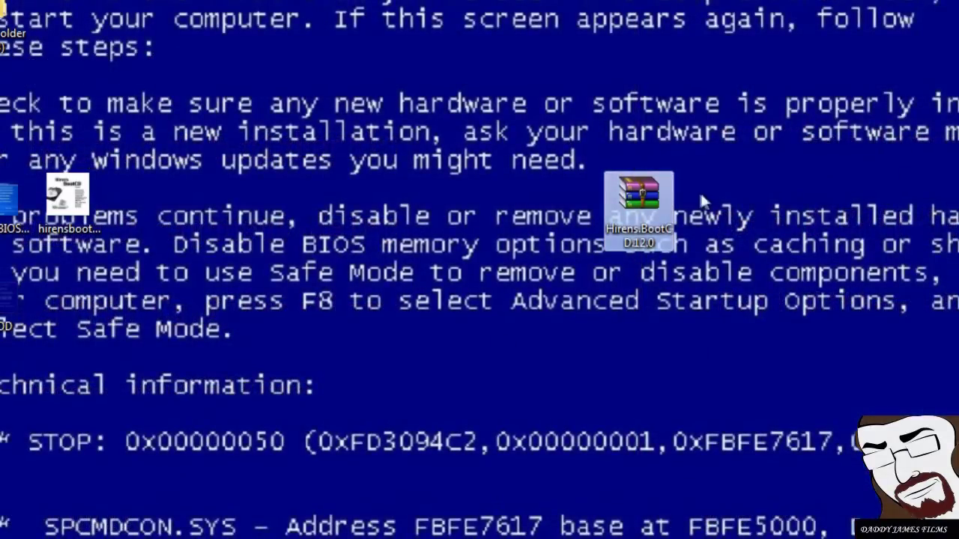
drag(610, 237, 753, 336)
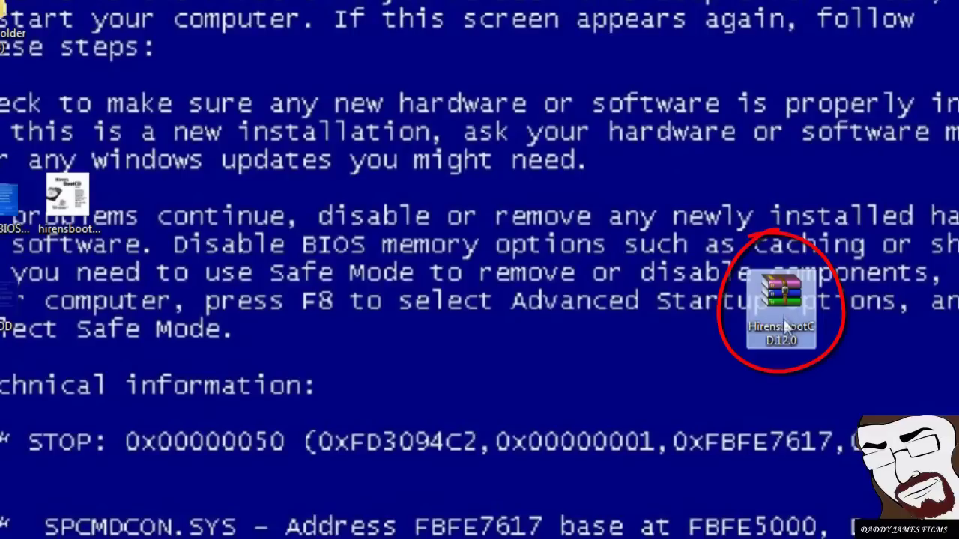
mouse_move(775, 334)
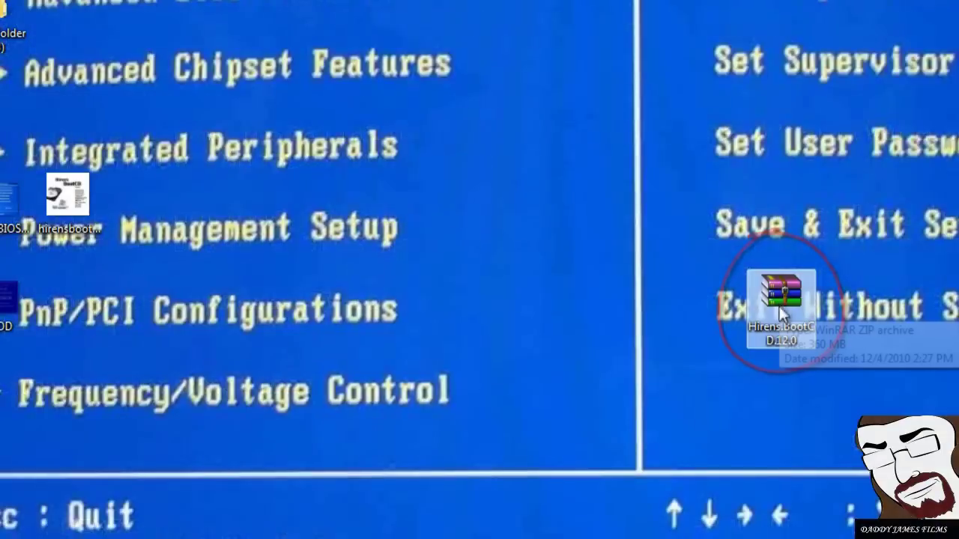
drag(778, 341, 592, 328)
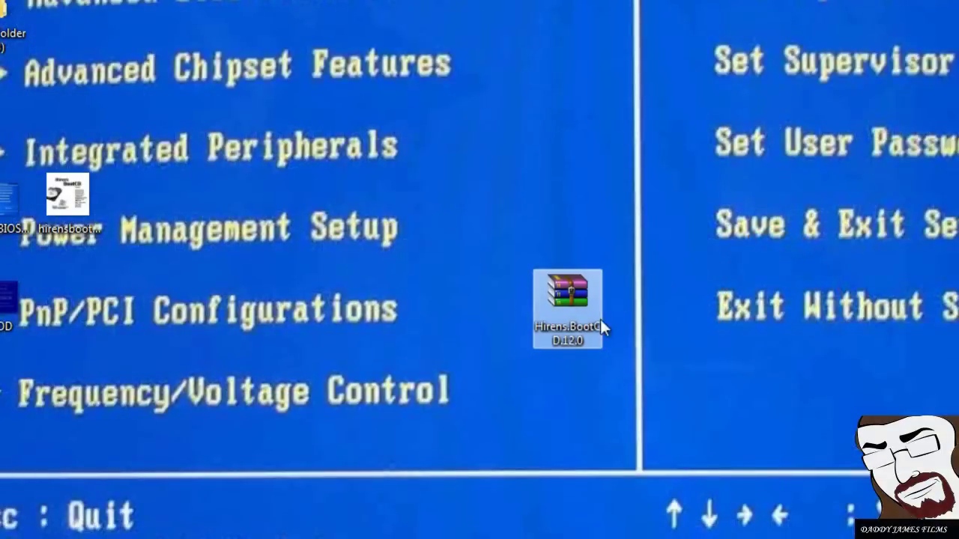
right_click(580, 296)
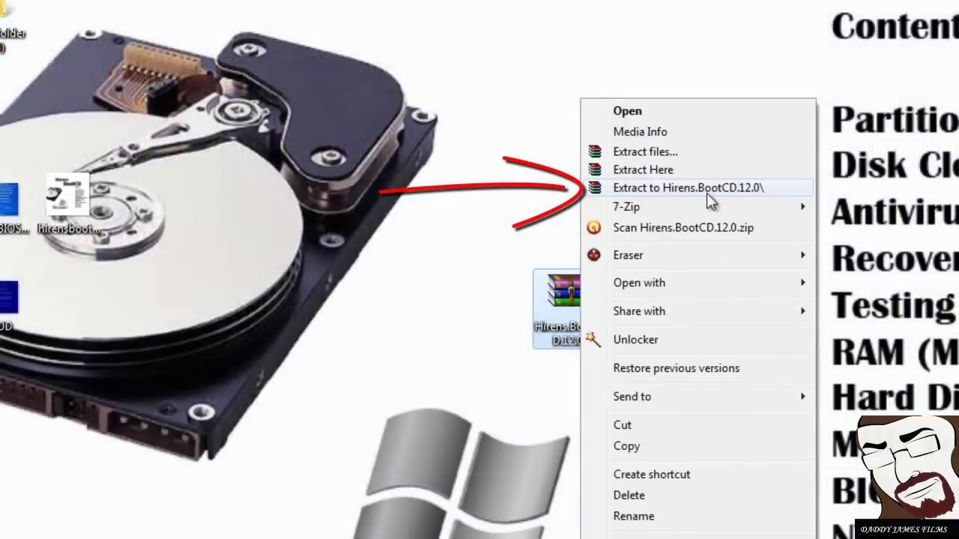
click(707, 192)
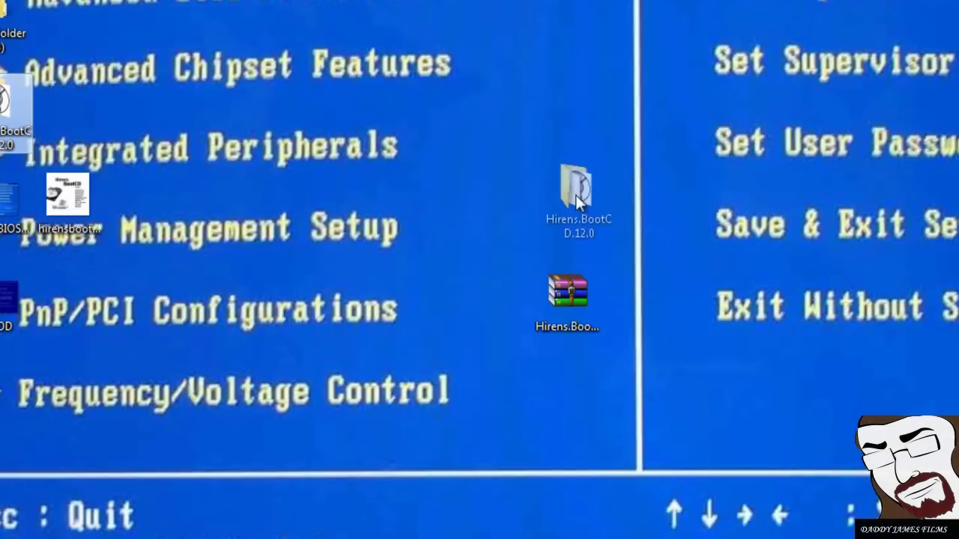
Step: Open the Hirens.BootCD.12.0 folder and select the Hiren's.BootCD.12.0 ISO file
double_click(598, 235)
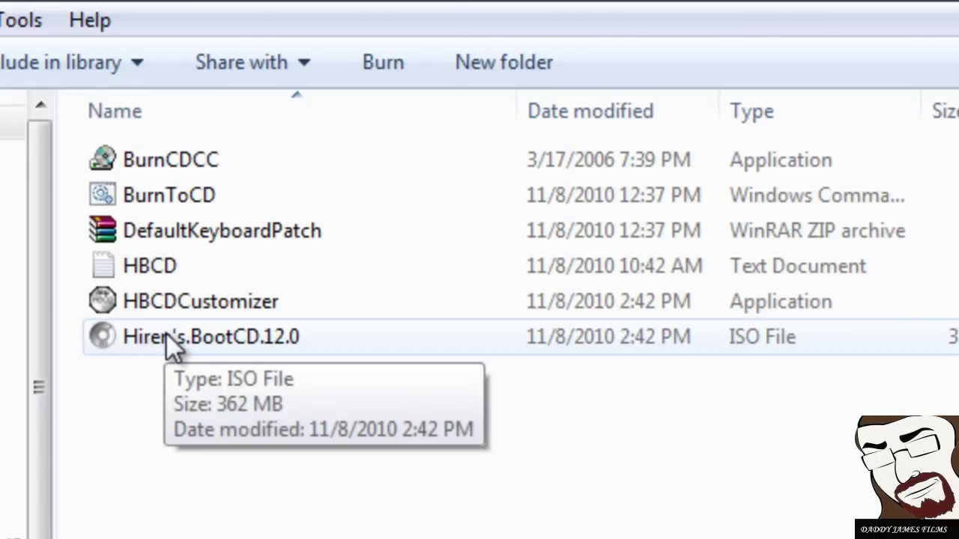
click(165, 334)
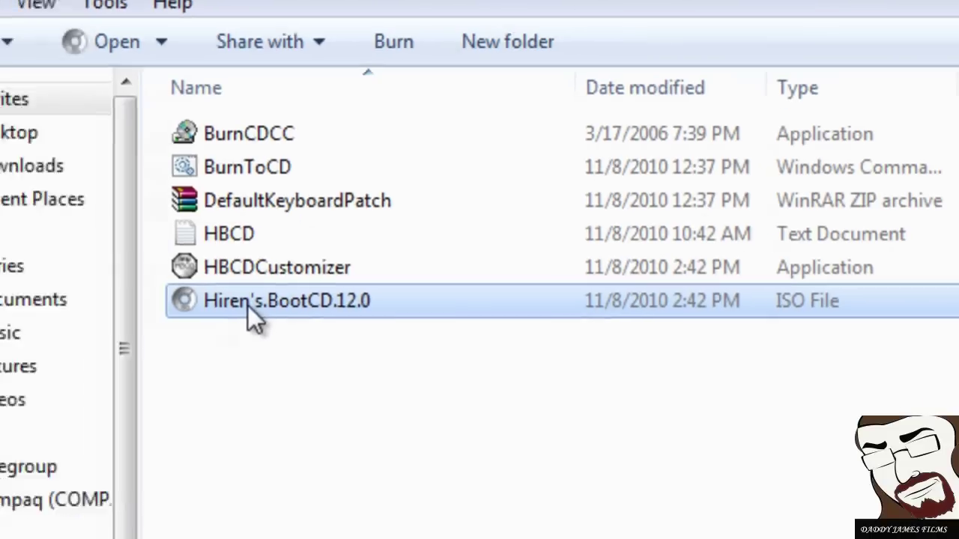
double_click(170, 341)
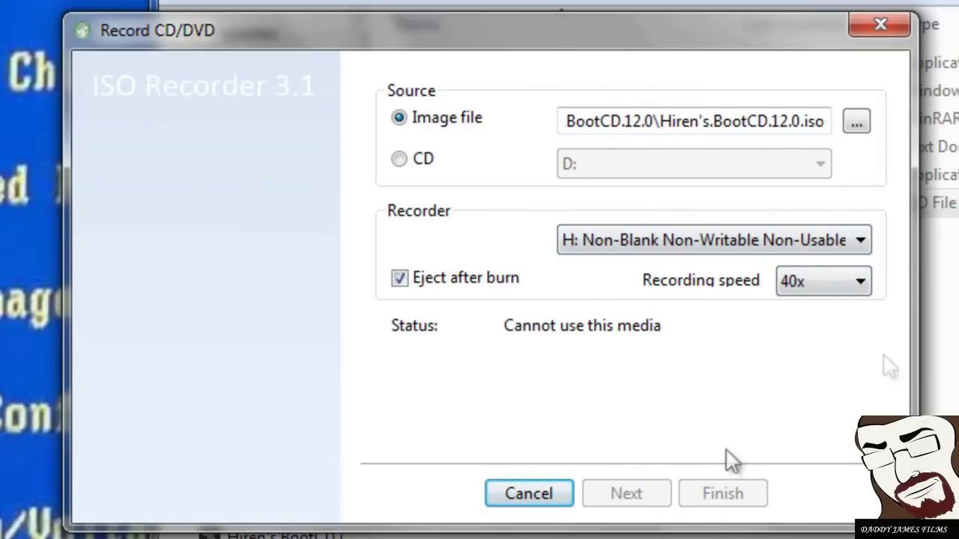
click(881, 26)
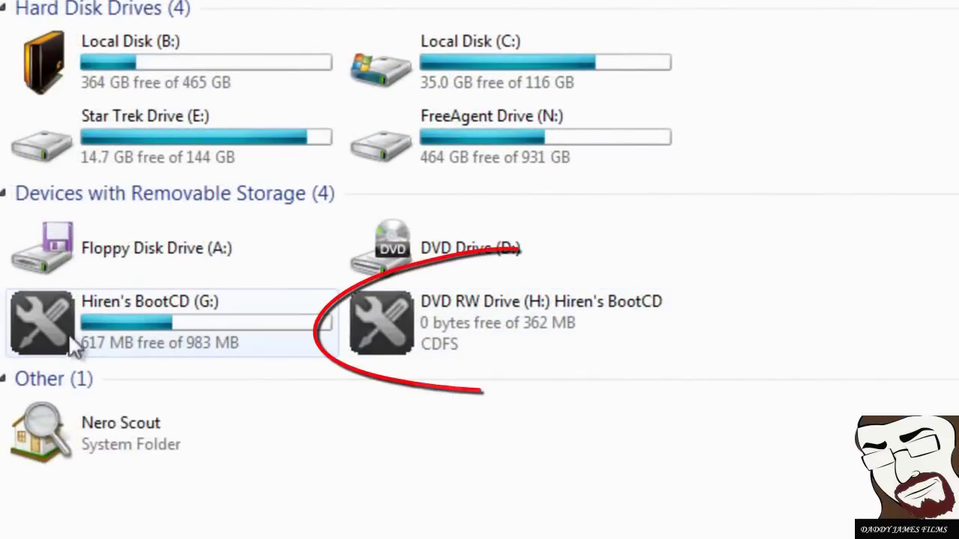
Step: Open DVD RW Drive (H:) and select, then deselect, the files already on the disc
mouse_move(457, 328)
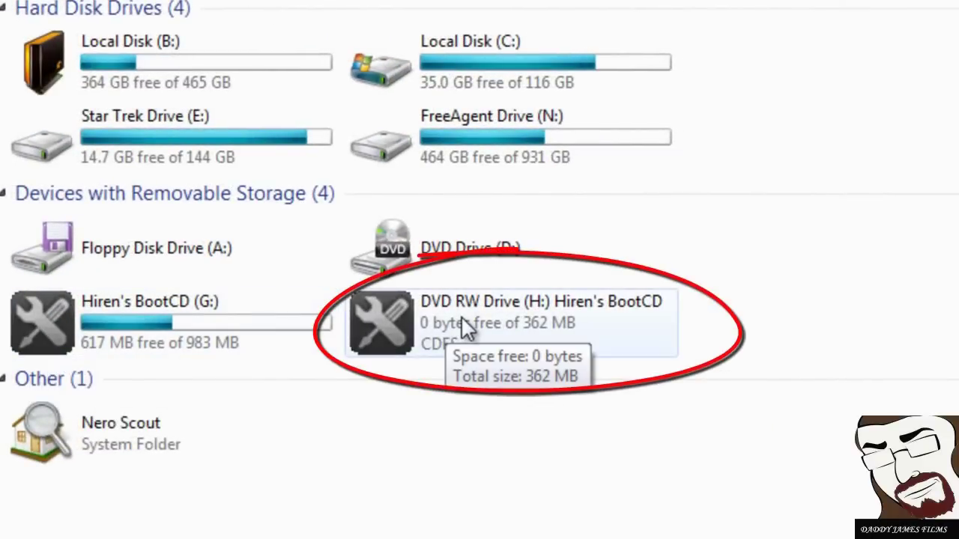
double_click(462, 319)
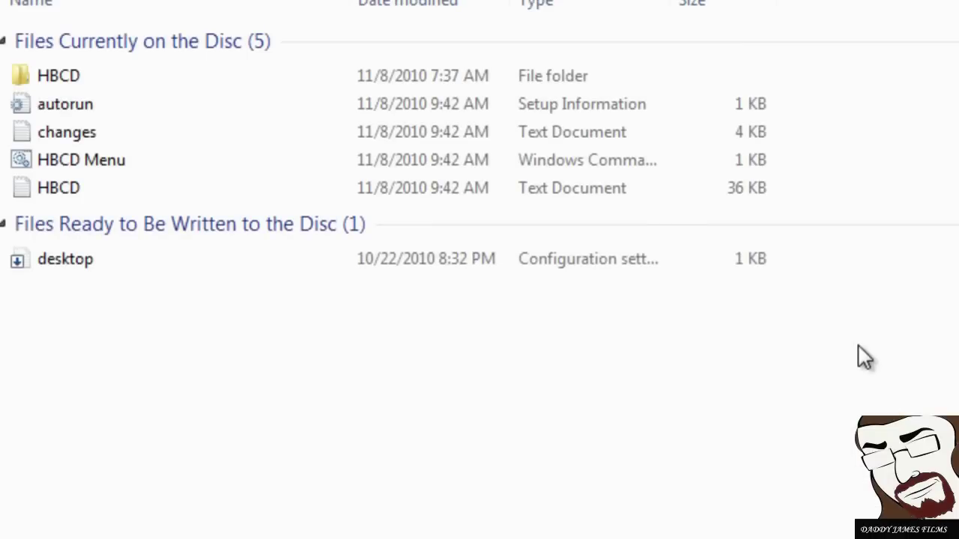
drag(844, 179, 142, 78)
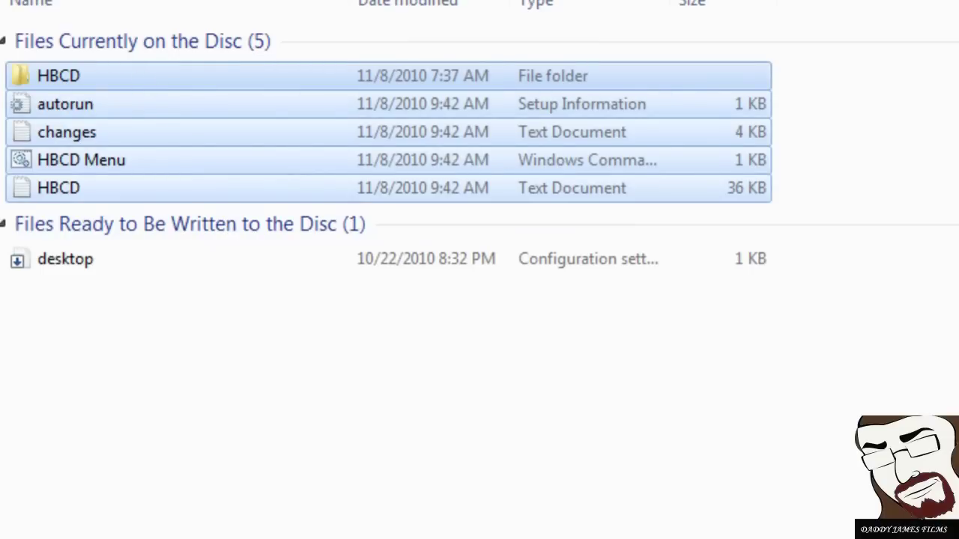
click(712, 125)
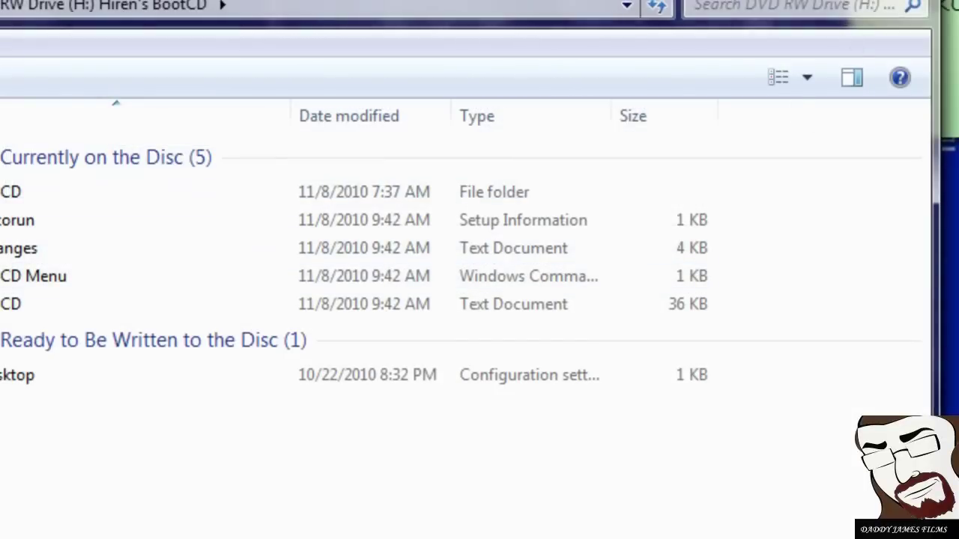